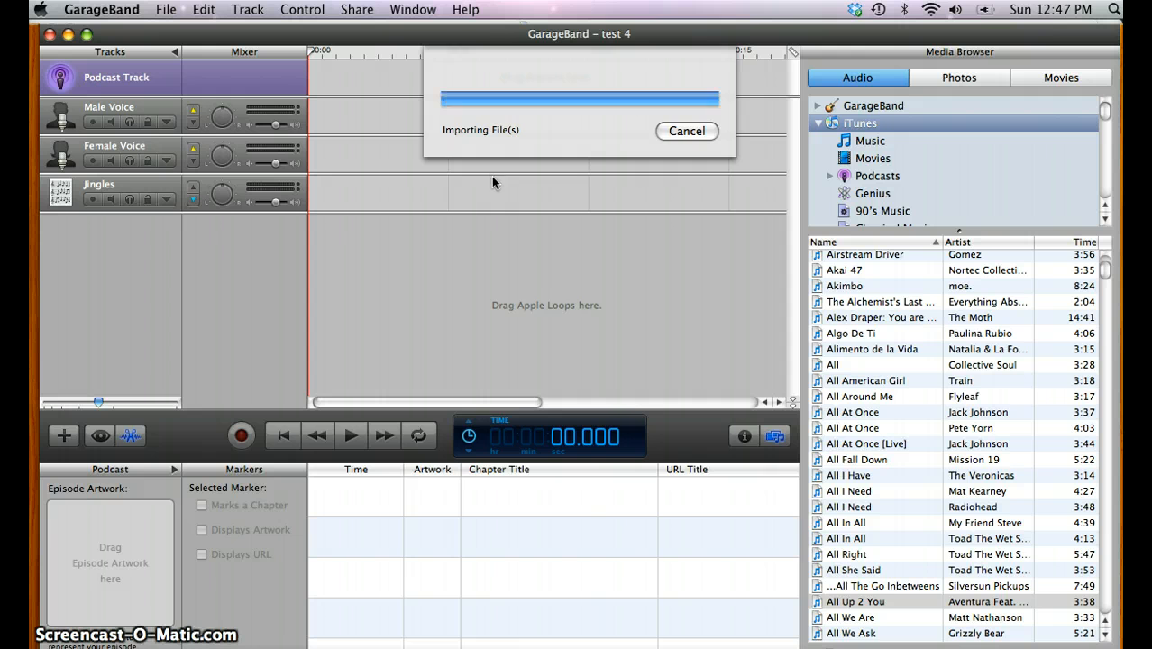
Place All Up 2 You at the start of the Jingles track and play through it to find the wanted passage
left_click_drag(510, 168, 225, 207)
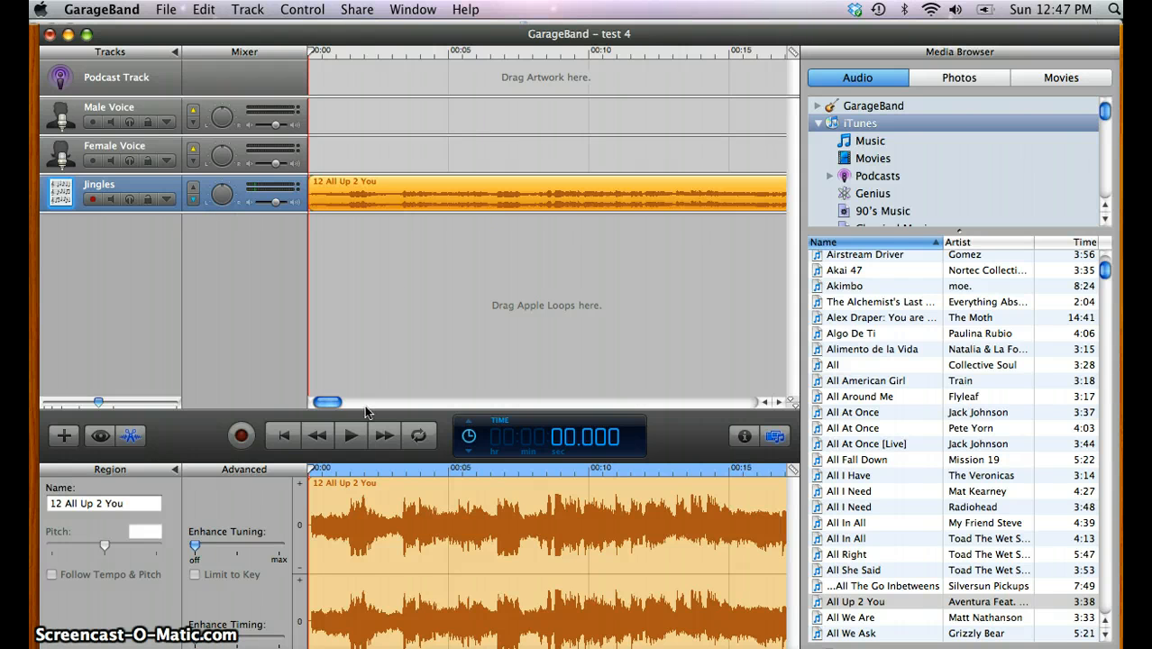
left_click(352, 435)
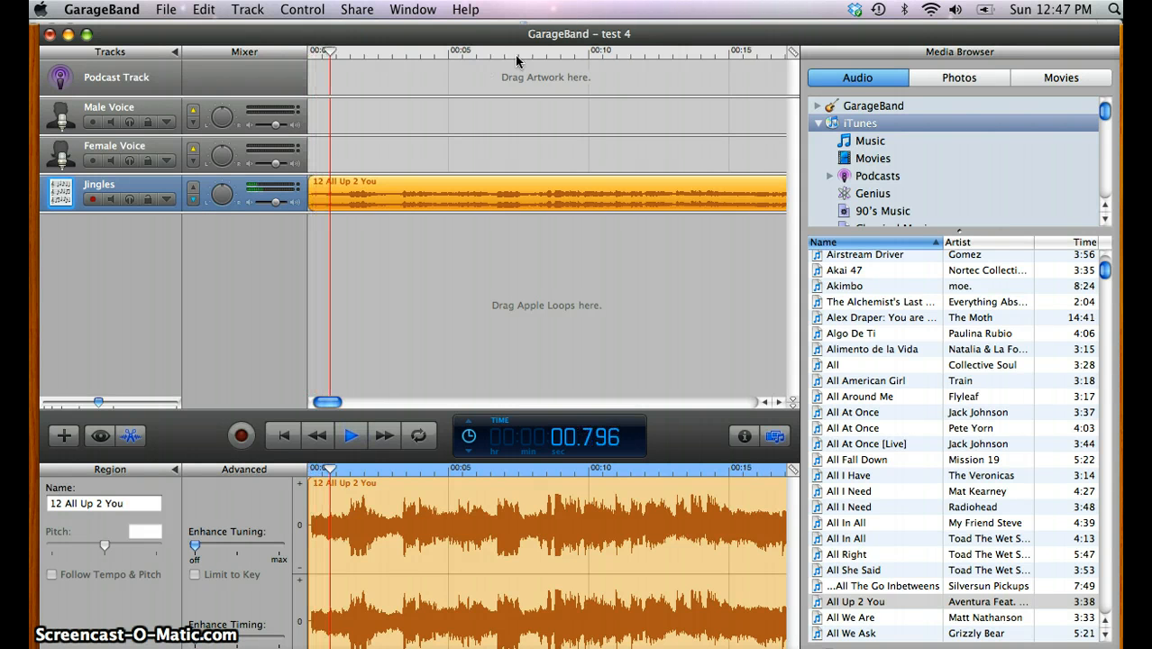
left_click(592, 53)
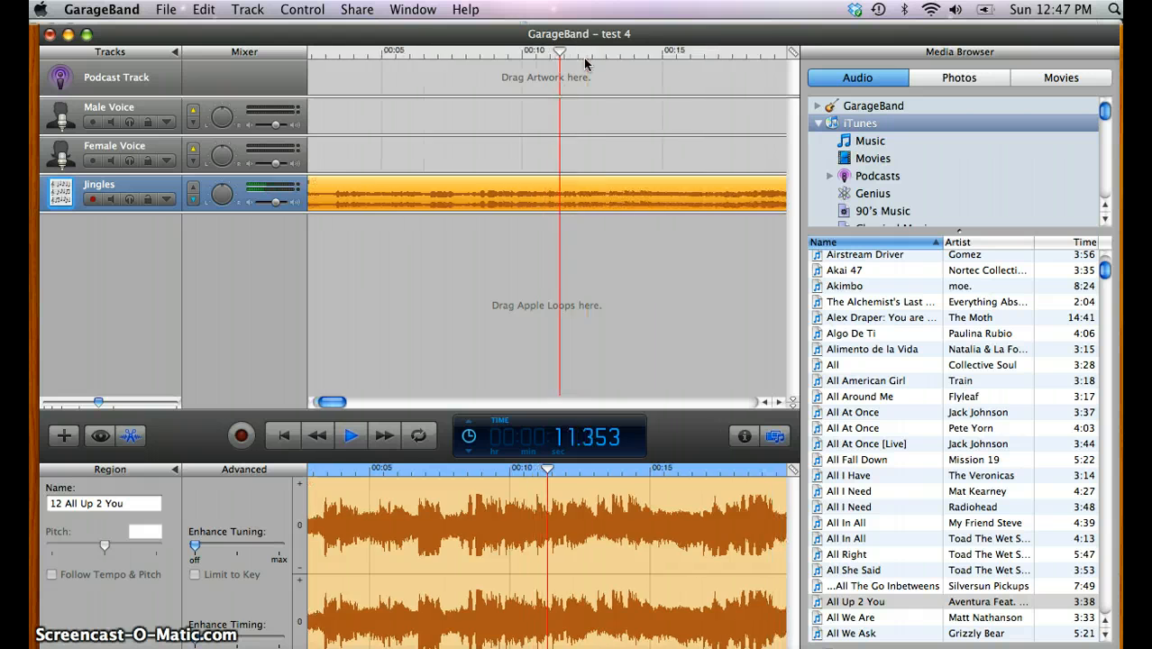
left_click(656, 53)
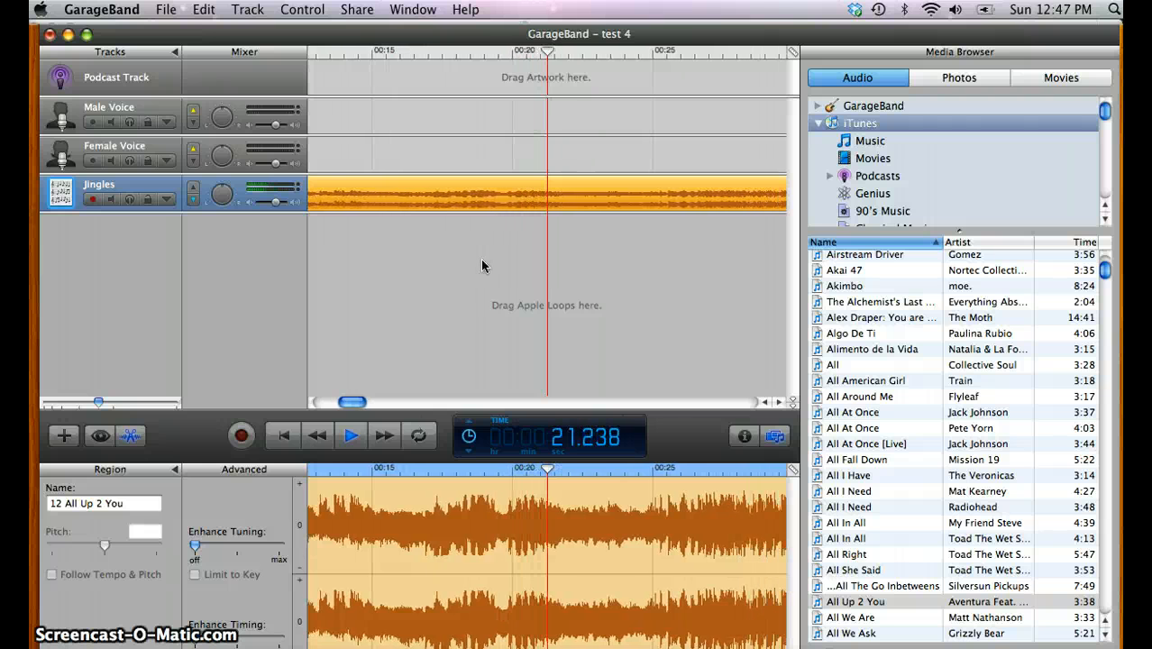
left_click(351, 440)
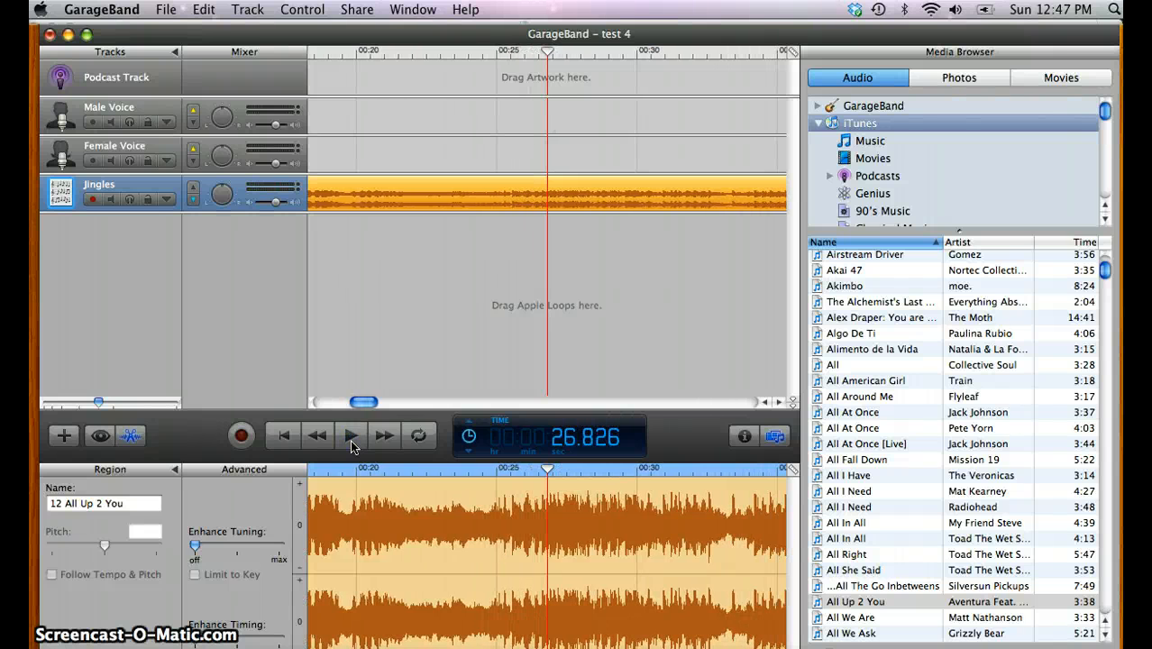
Pinpoint where the wanted passage begins by replaying it, and split the Jingles region at 26.000 seconds
left_click(539, 56)
left_click_drag(539, 56, 520, 59)
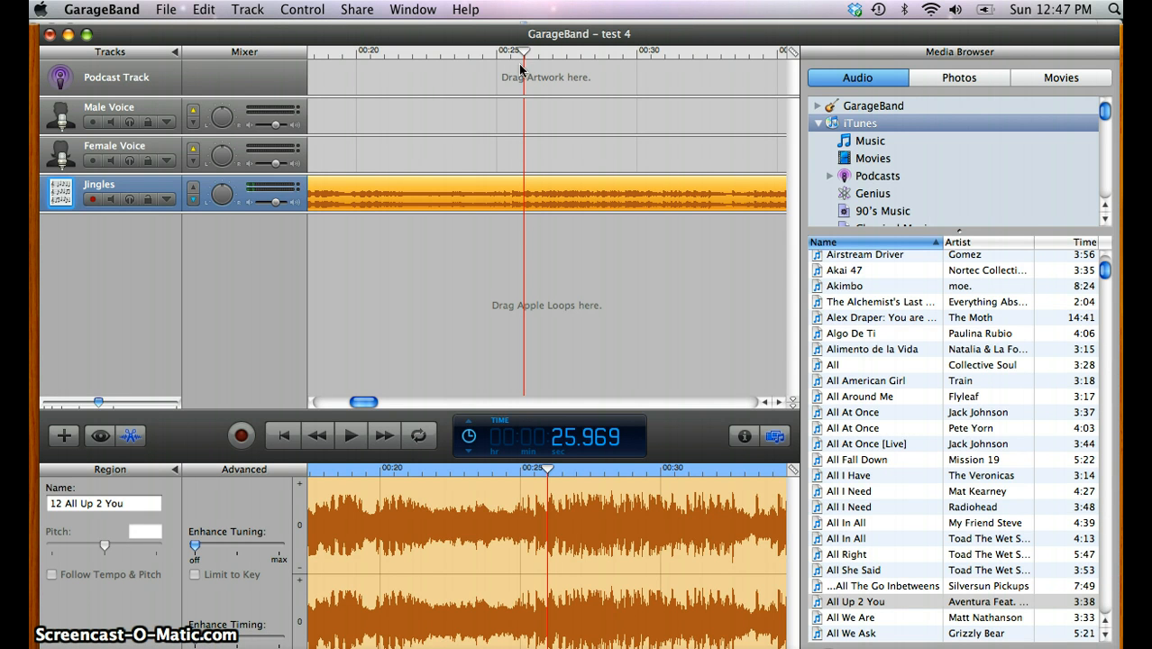
left_click(355, 435)
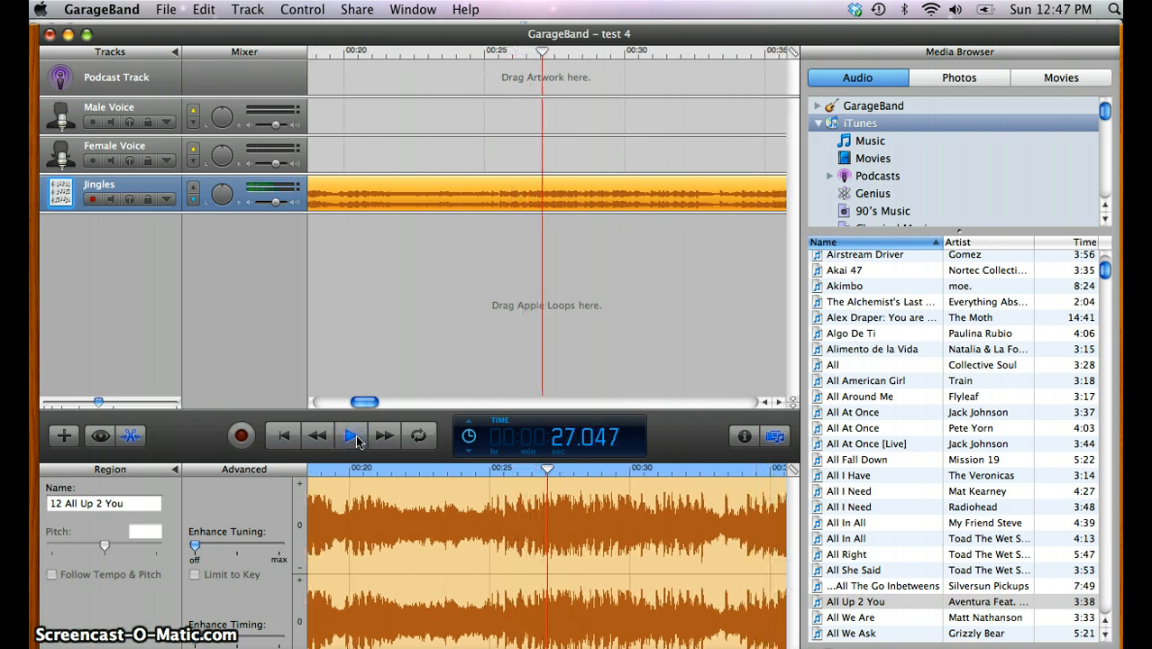
left_click(355, 434)
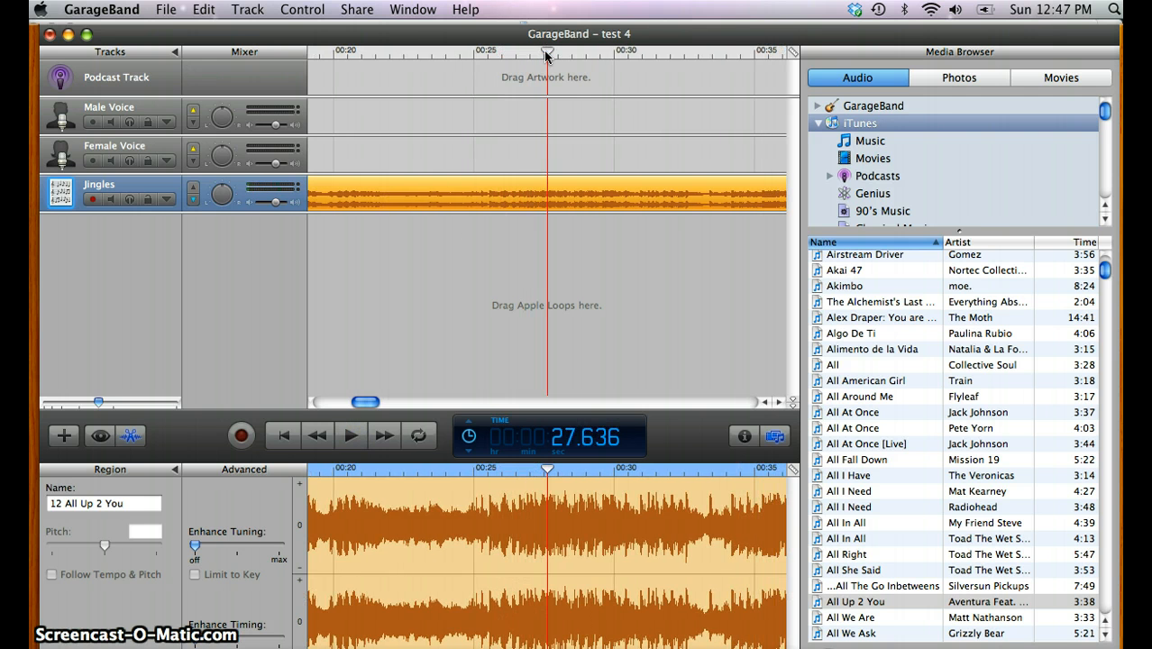
left_click_drag(546, 54, 502, 56)
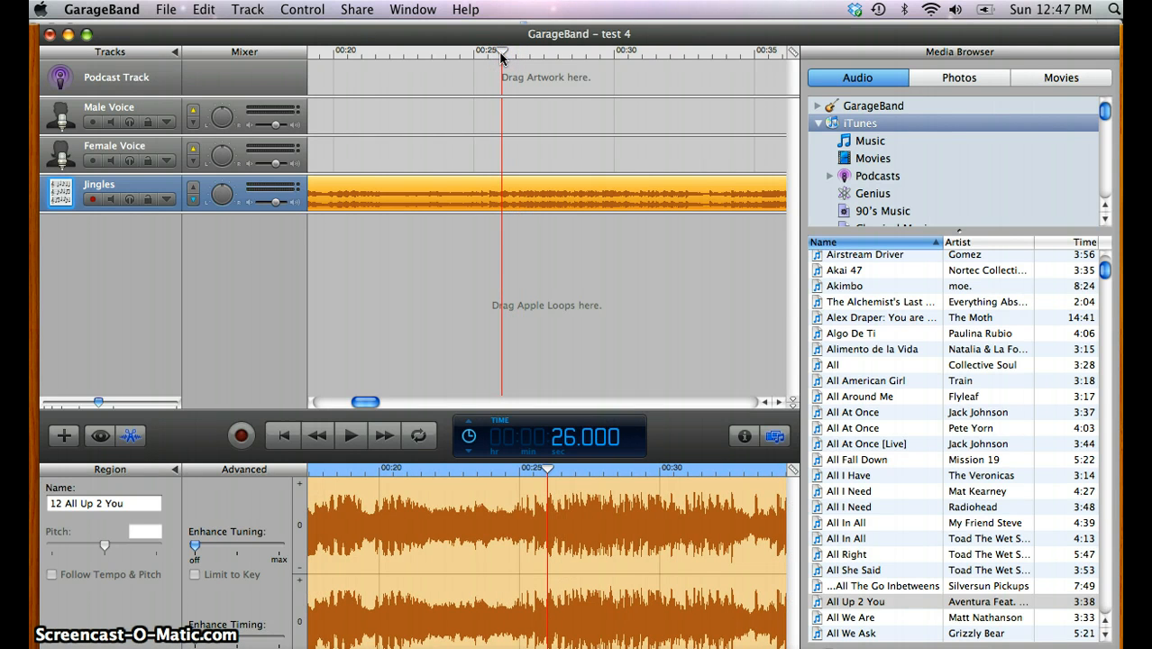
left_click(204, 9)
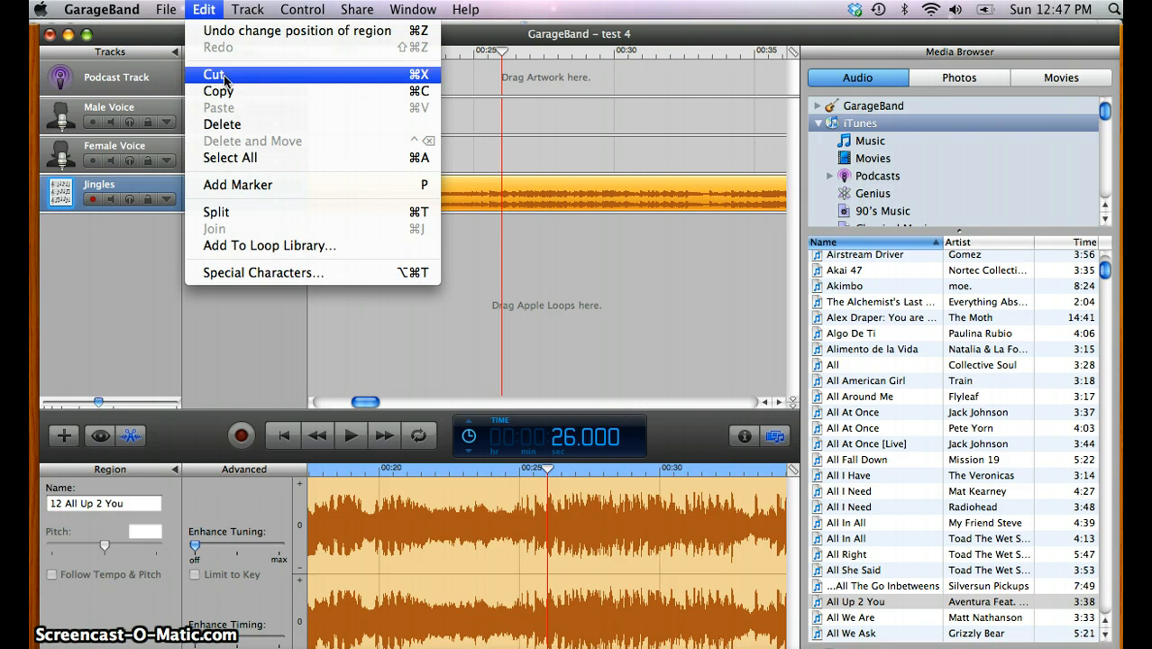
left_click(229, 209)
left_click(375, 149)
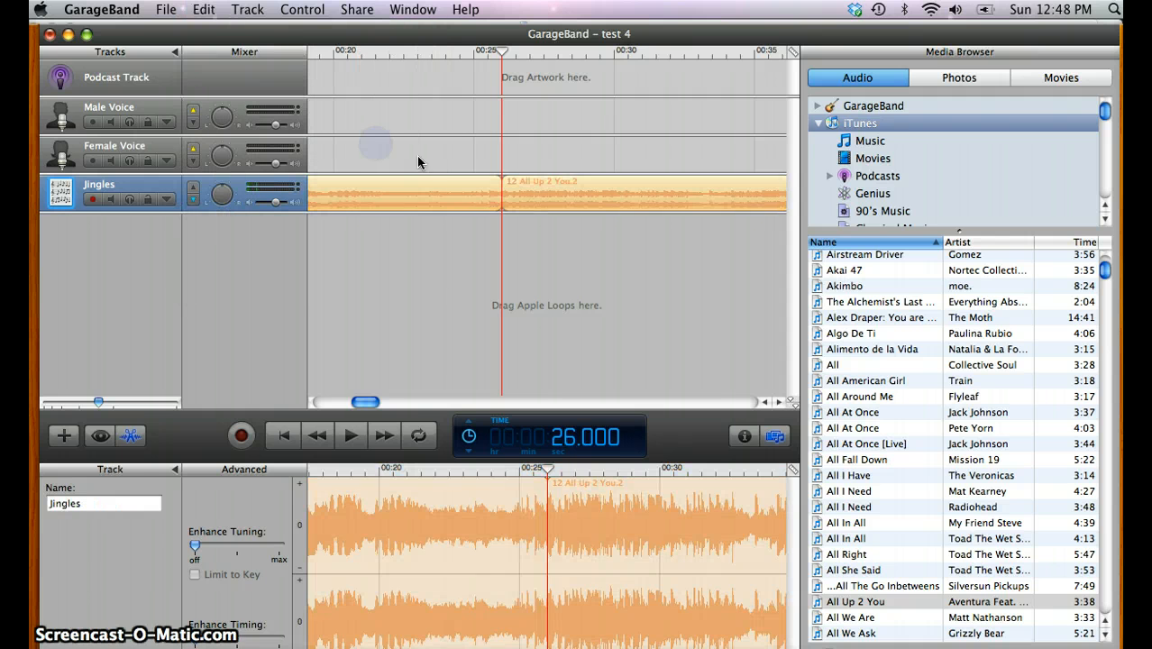
Separate the two pieces of the song slightly and delete the piece before the split
mouse_move(521, 192)
left_mouse_down()
mouse_move(596, 197)
mouse_move(530, 200)
left_mouse_up()
left_click(470, 204)
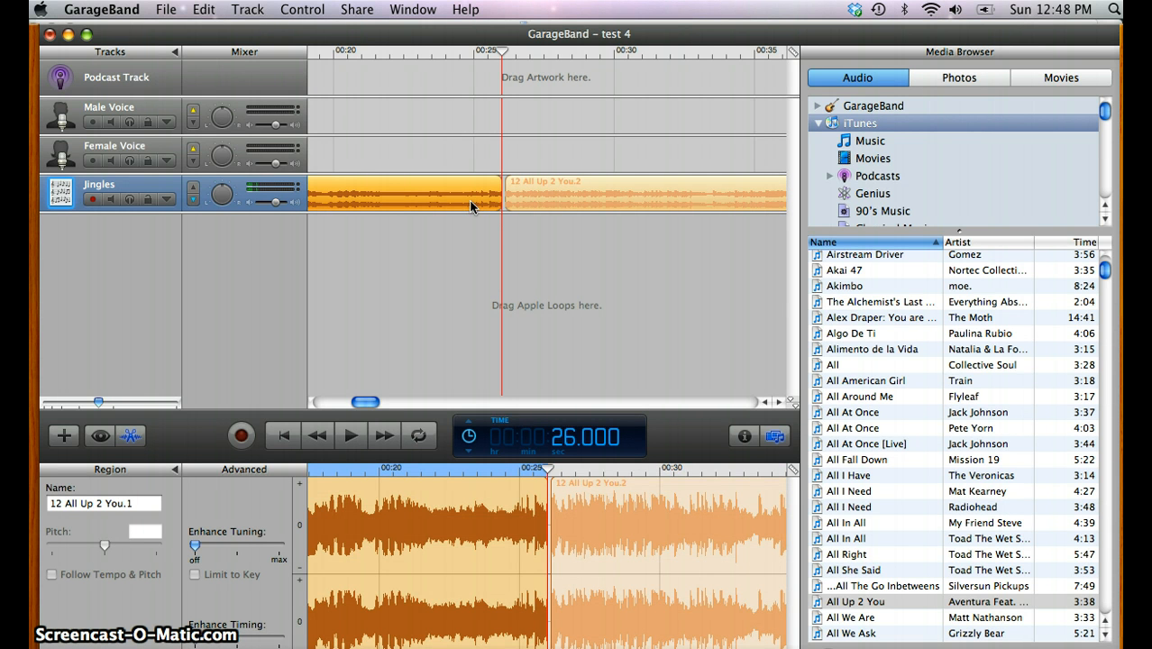
key("Delete")
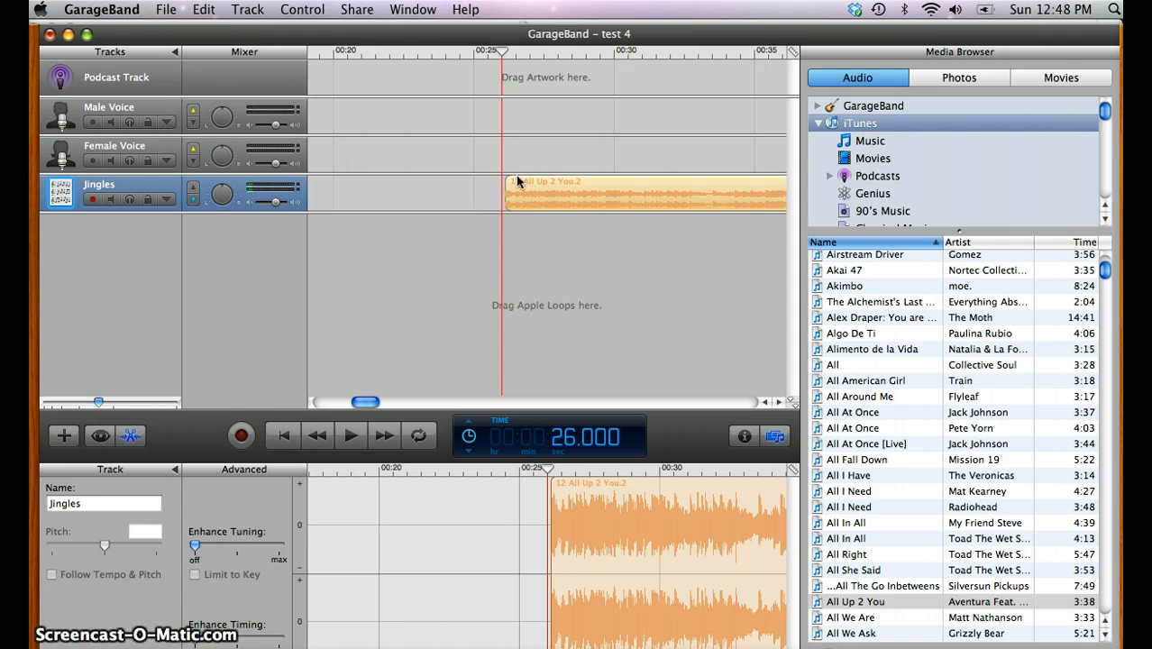
Move the remaining song region to the start of the Jingles track and play it from the beginning
left_click(601, 197)
left_click_drag(601, 197, 192, 200)
left_click(281, 436)
left_click(351, 436)
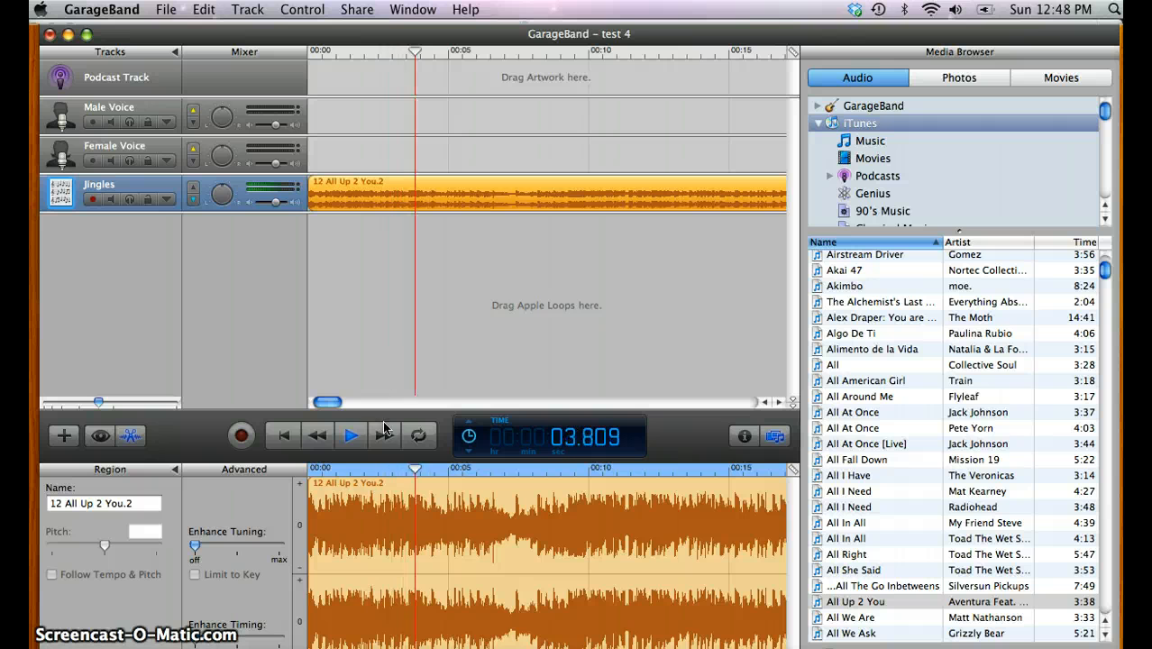
left_click(352, 437)
Add a master volume fade-out that starts at 5.000 seconds and drops to its lowest level at about 7.6 seconds
left_click_drag(467, 56, 451, 55)
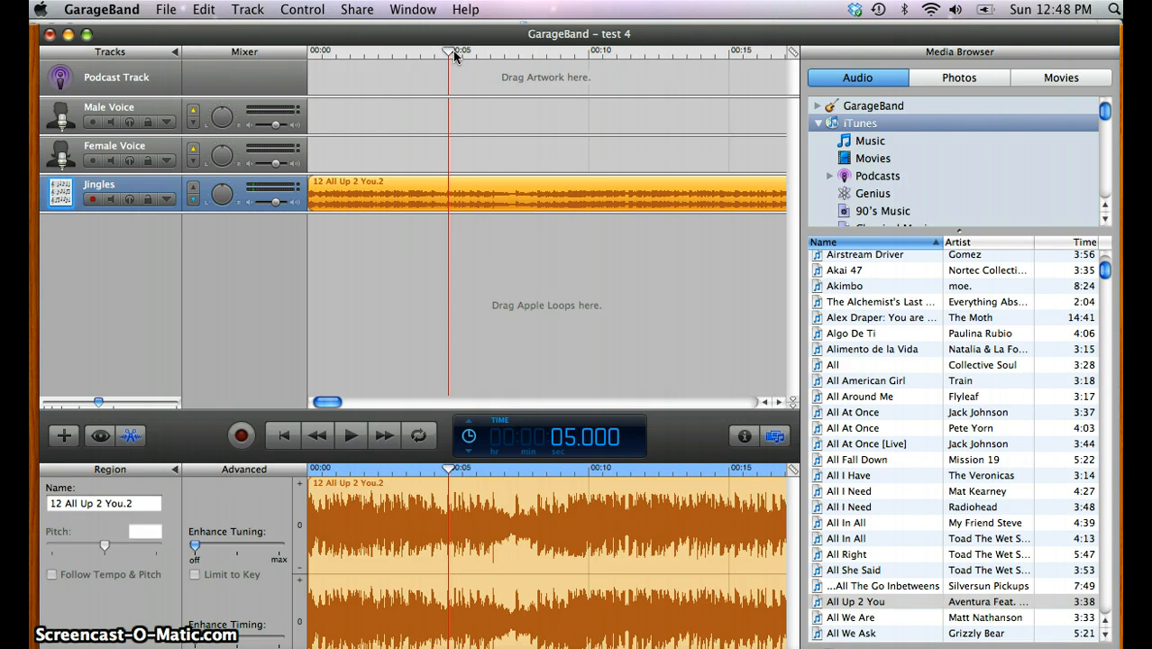
left_click(261, 12)
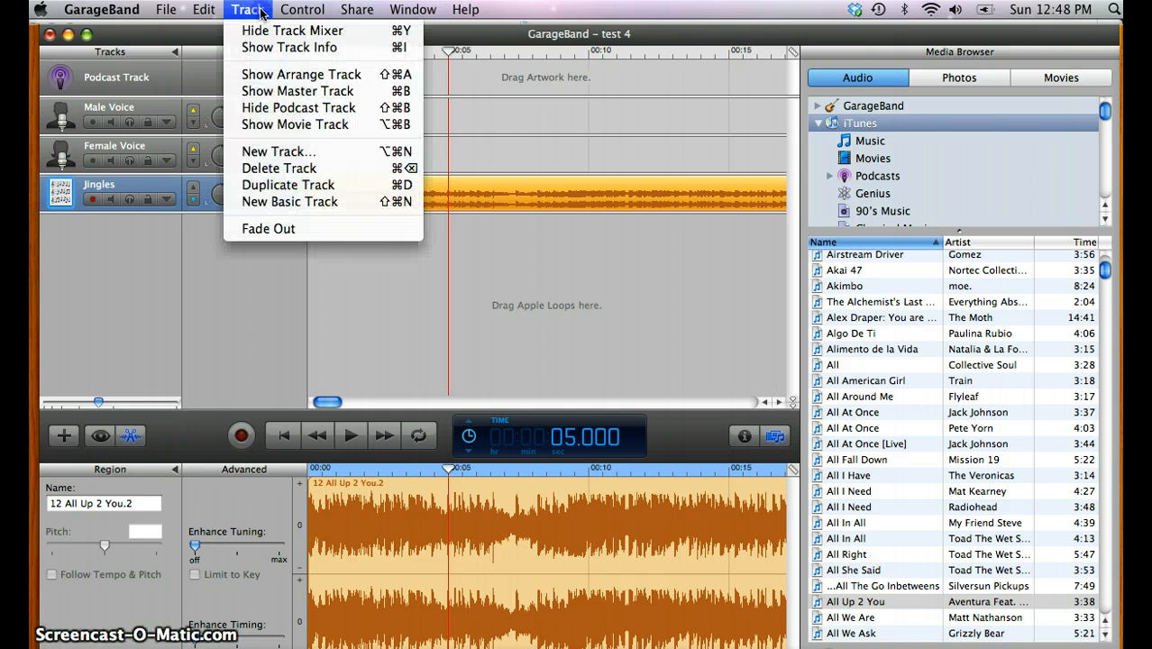
left_click(275, 229)
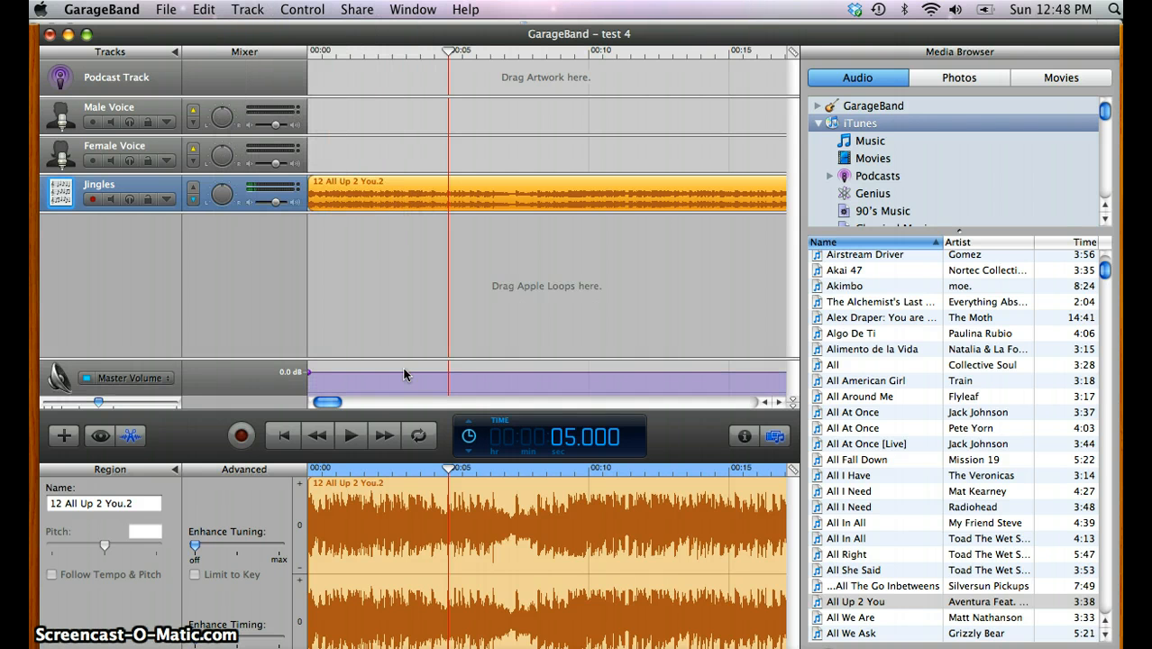
left_click(450, 376)
left_click_drag(521, 372, 521, 394)
Play the project from the beginning to check the fade-out, stopping just past its end
left_click(284, 438)
left_click(350, 436)
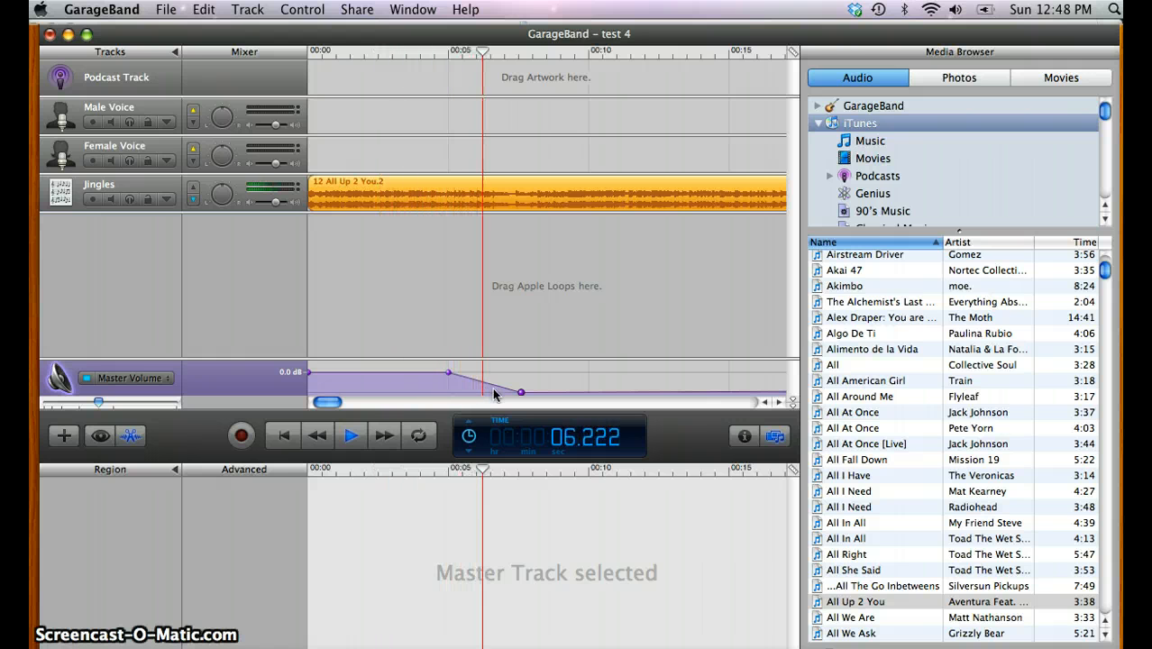
key("space")
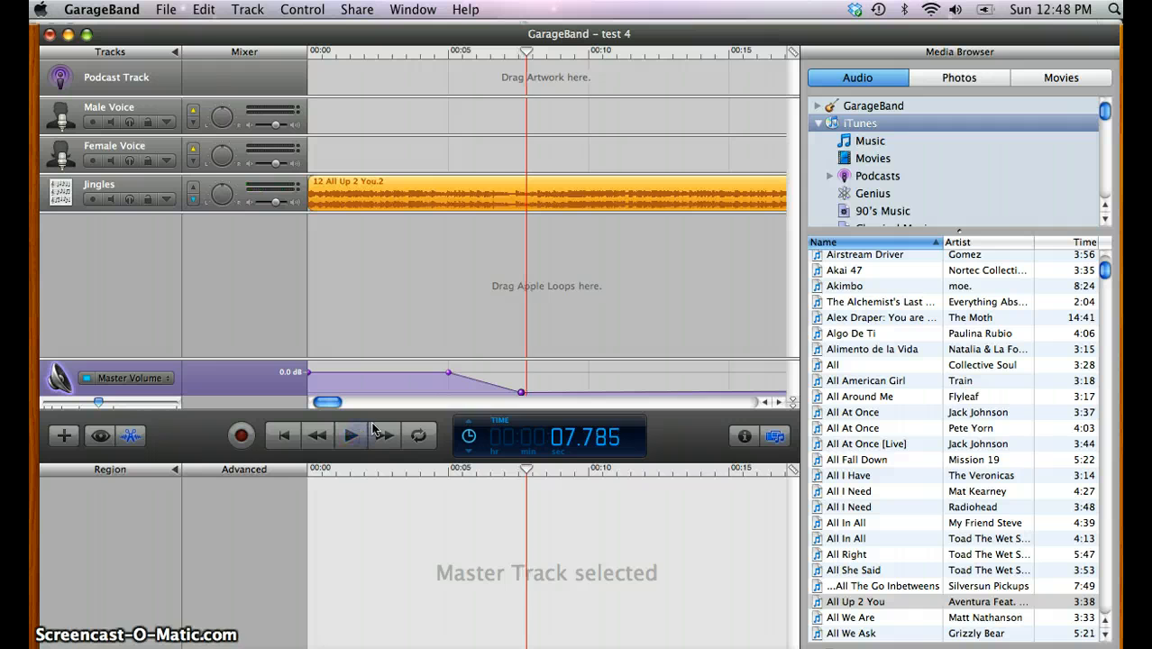
Split the song region at 7.594 seconds, where the fade ends, and delete everything after the split
left_click_drag(527, 56, 521, 56)
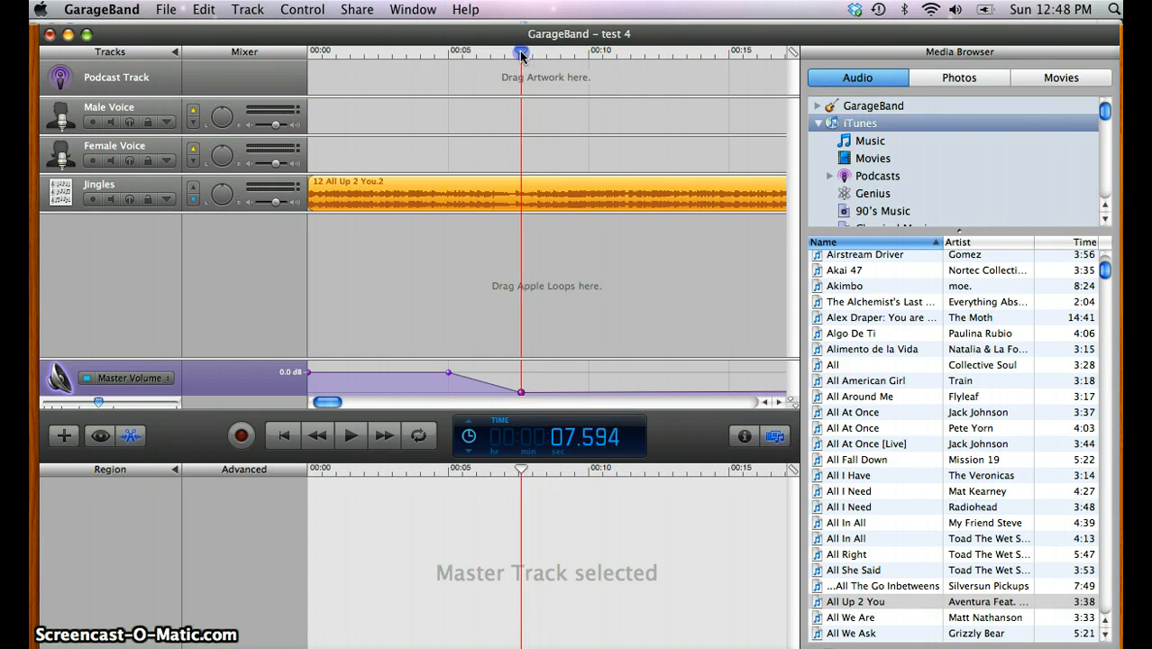
left_click(215, 10)
left_click(227, 214)
left_click(561, 192)
key("Delete")
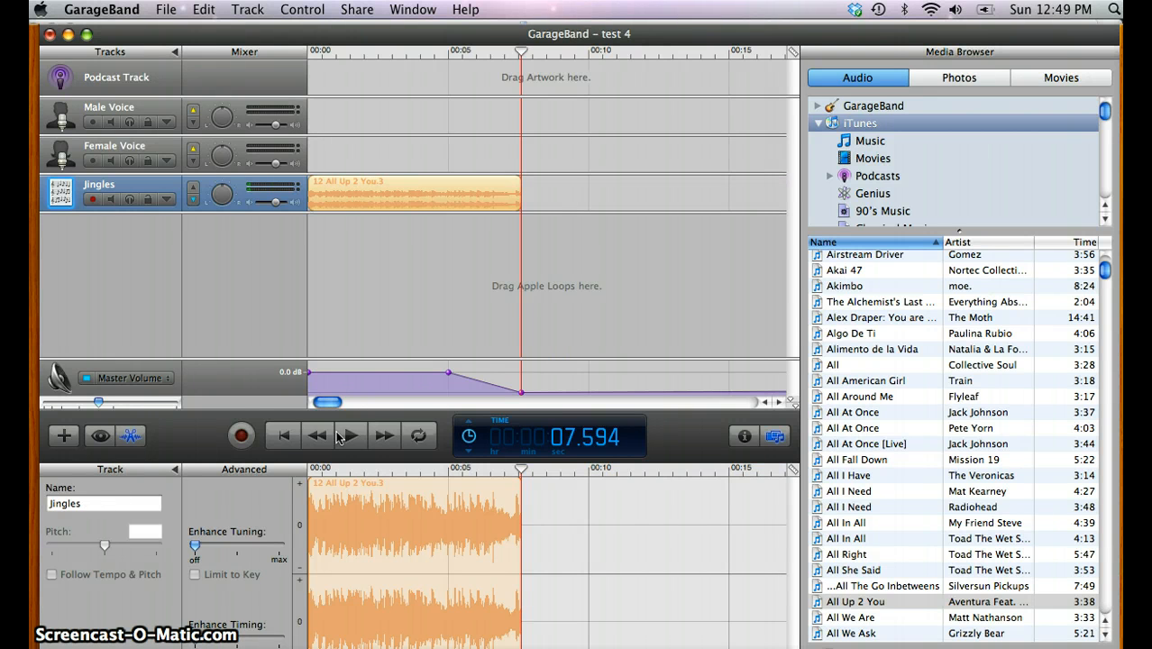
Play the trimmed clip from the start through its end to check the result
left_click(284, 436)
left_click(352, 436)
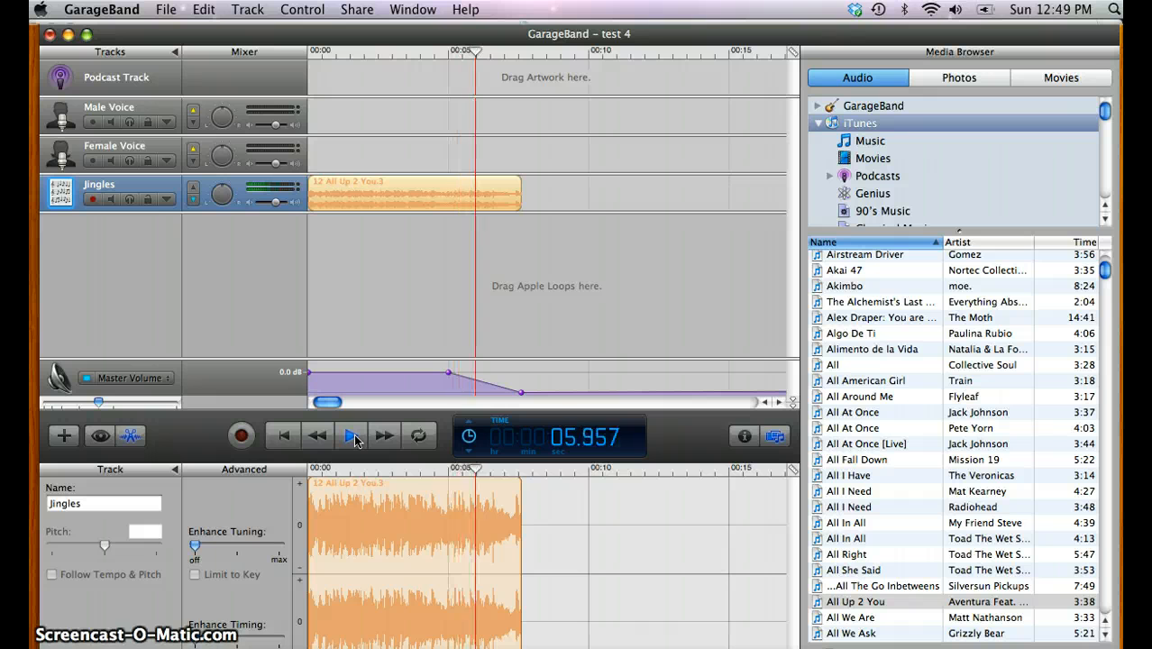
left_click(354, 438)
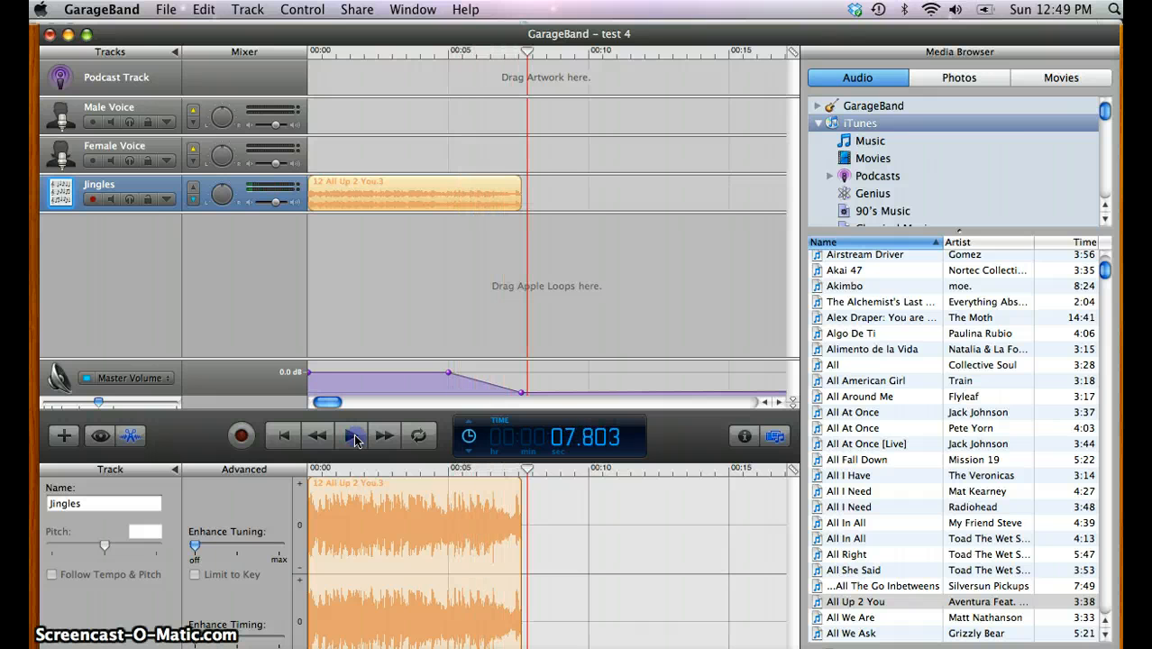
Send the song to the iTunes library with AAC Encoder compression and High Quality audio settings
left_click(361, 10)
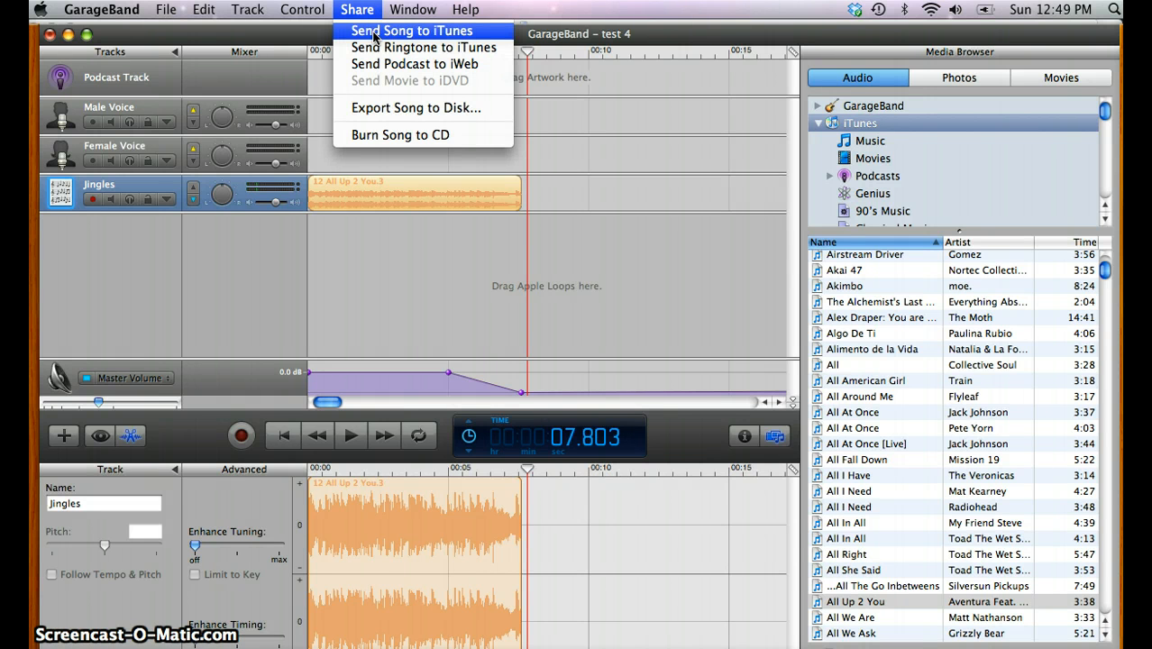
left_click(374, 33)
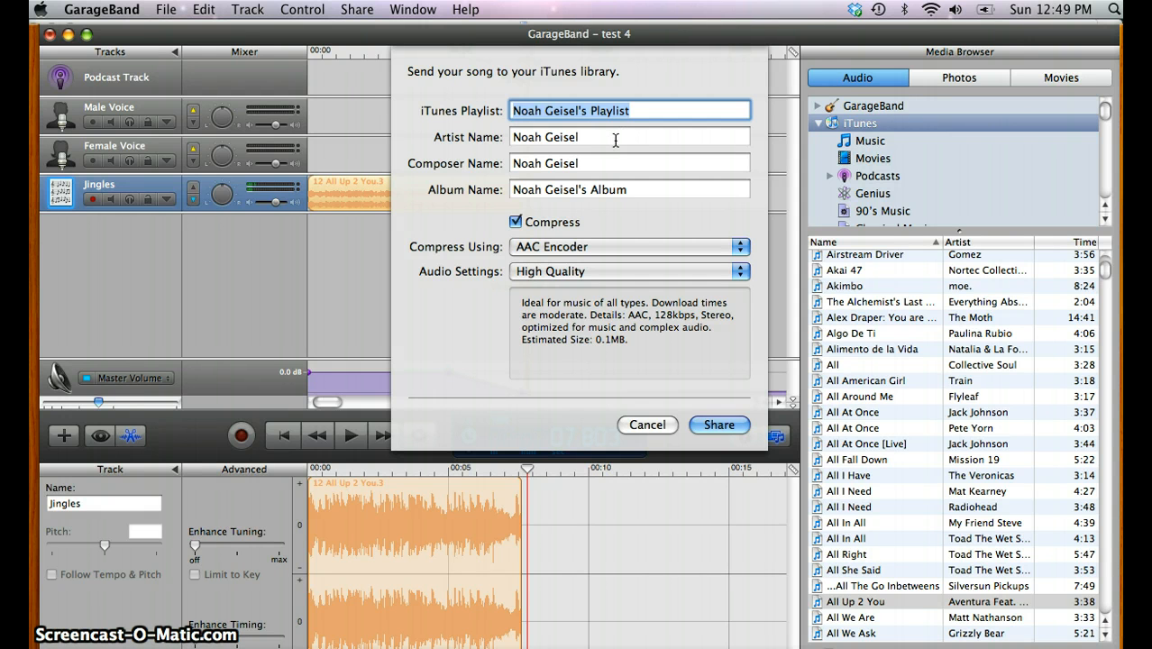
left_click(718, 425)
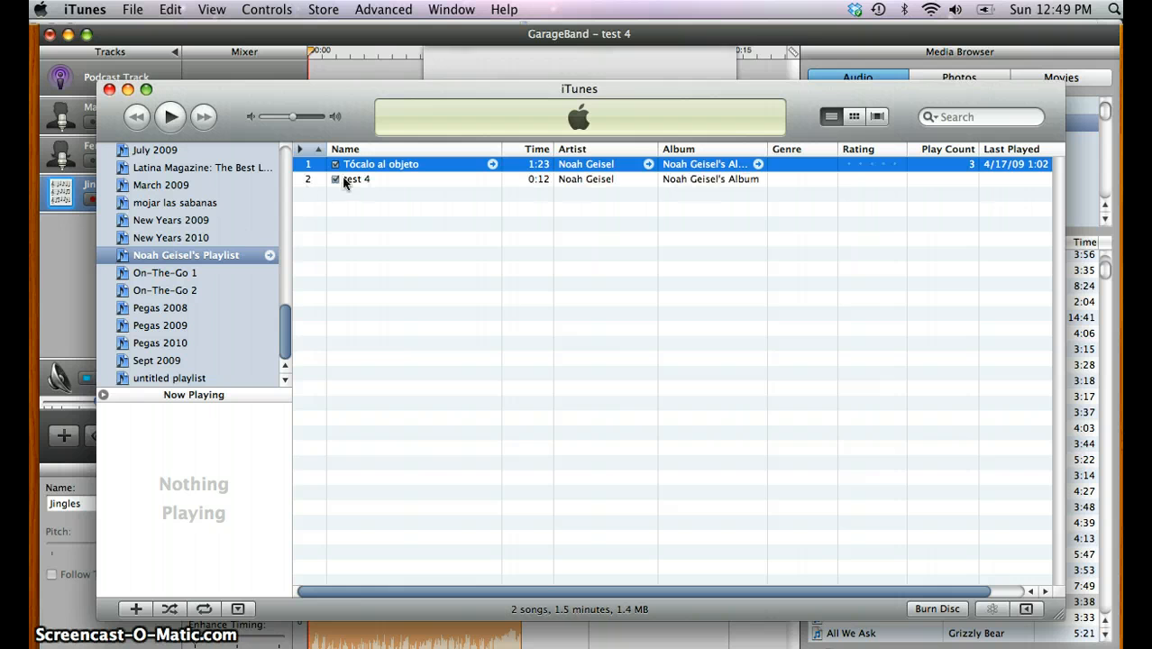
Rename the exported track test 4 in iTunes to the person's first name followed by "Theme Song" and play it briefly
left_click(357, 180)
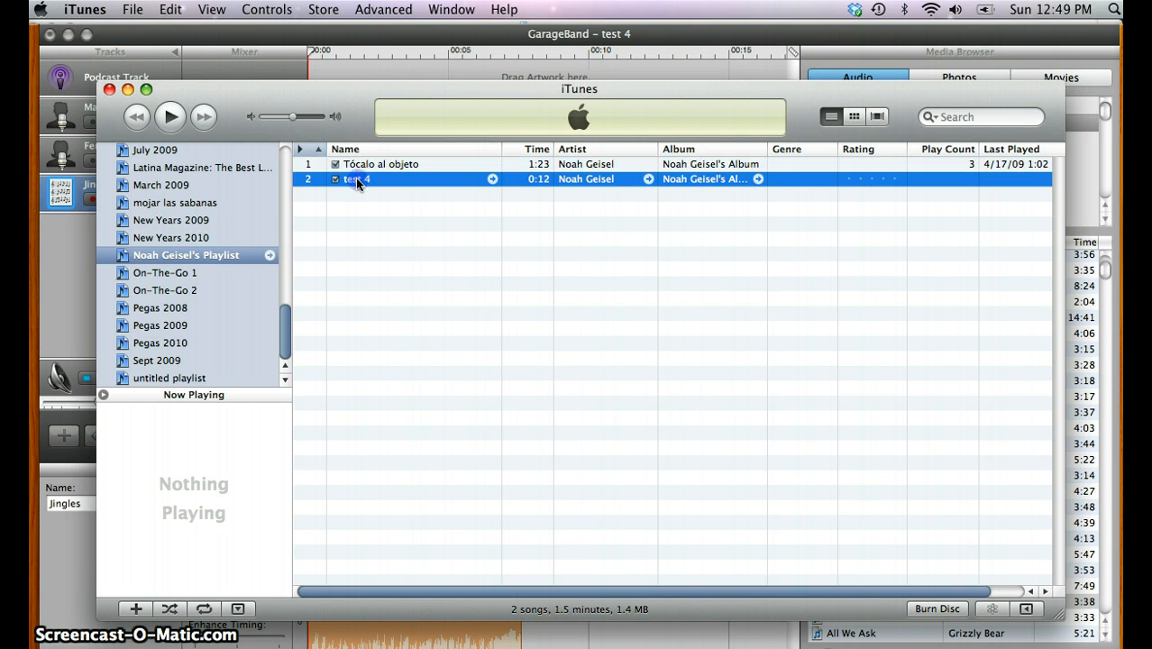
left_click(382, 178)
type("Maddie")
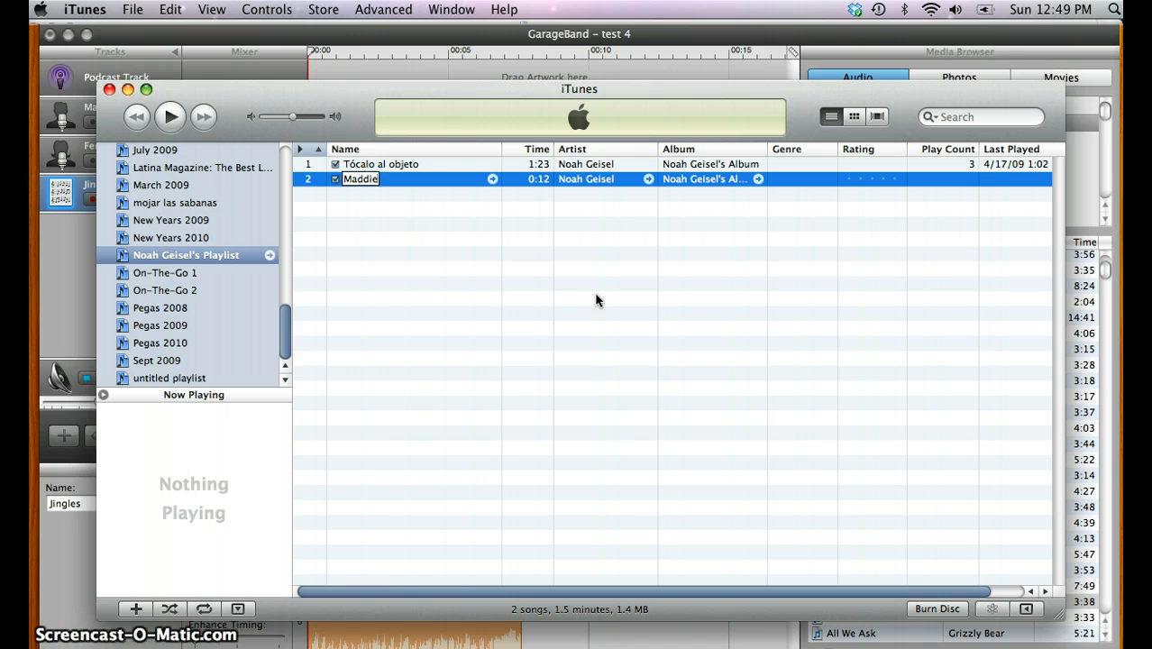
type(" Theme")
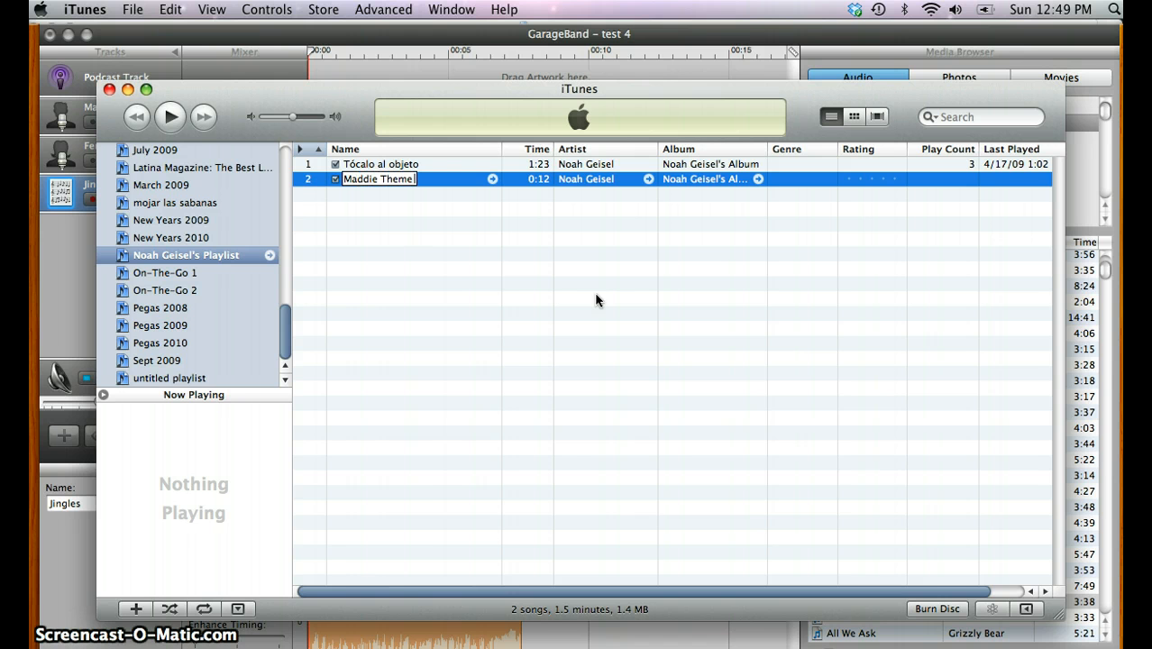
type(" Song")
key("Return")
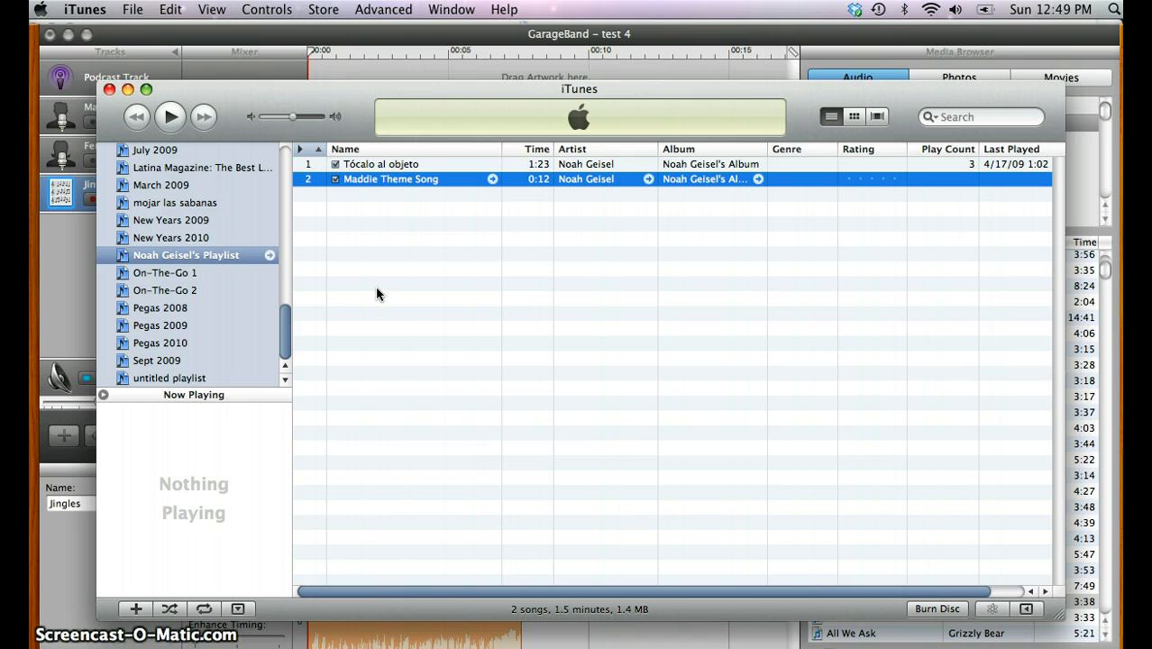
double_click(380, 178)
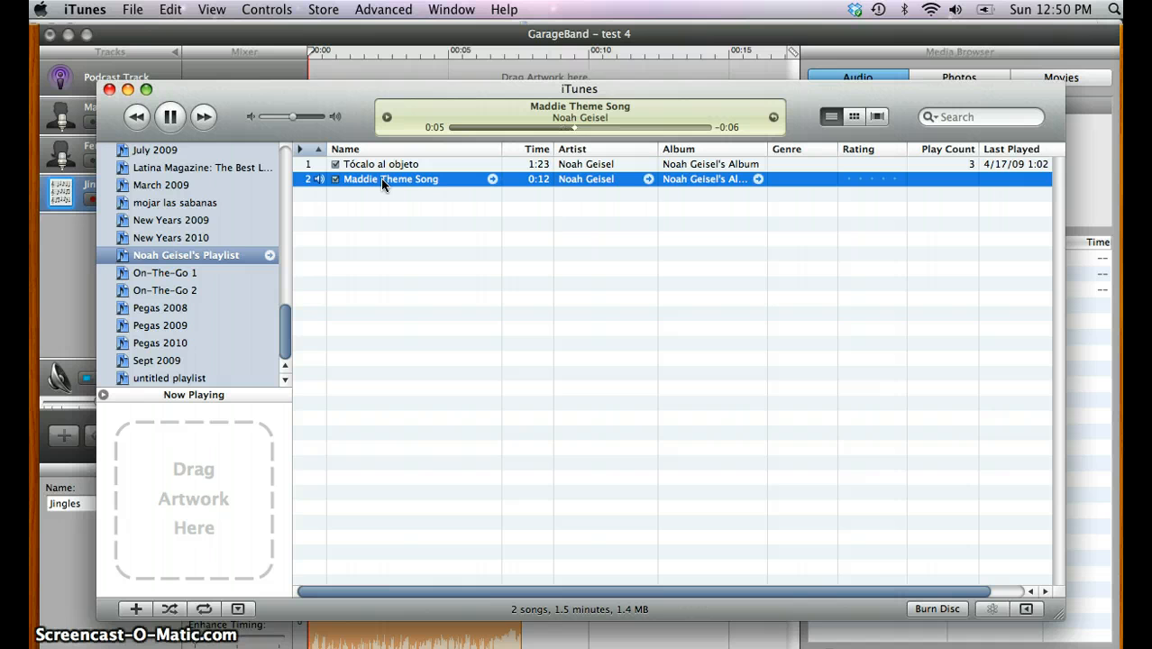
left_click(169, 117)
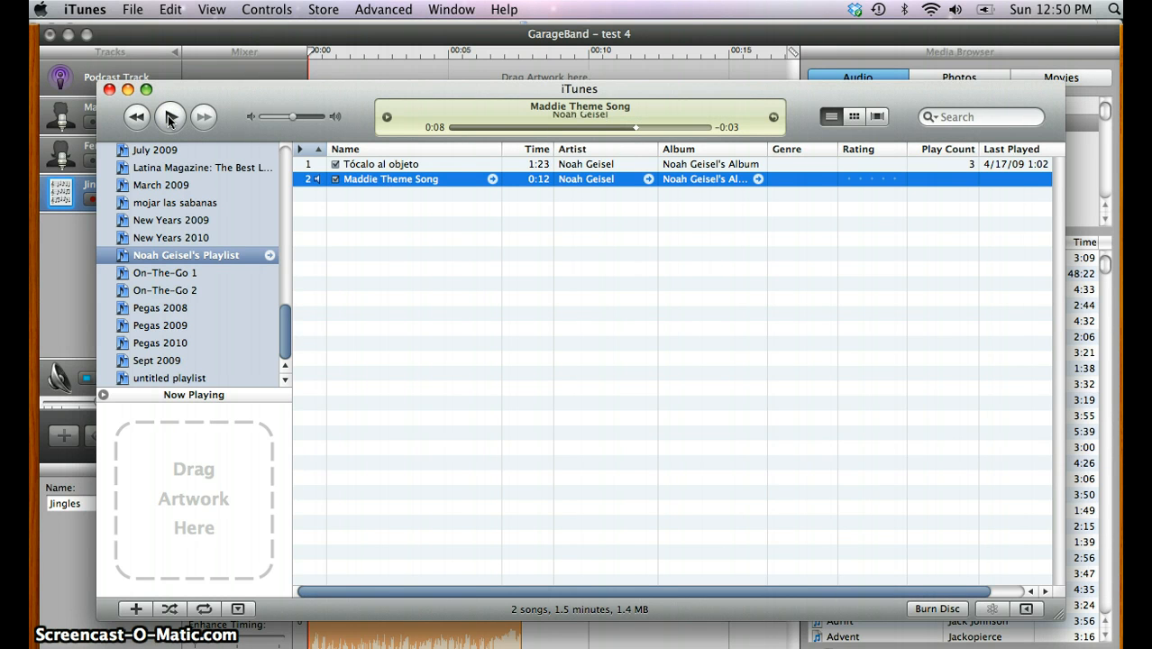